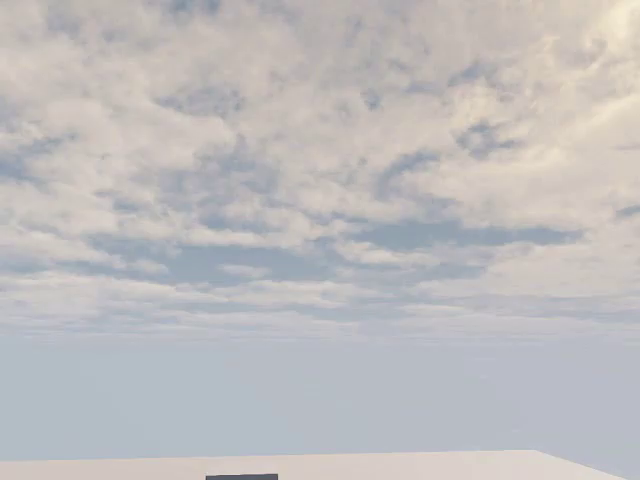
Delete the floor static mesh while viewing the scene in wireframe
{"action": "mouse_move", "coordinate": [300, 210]}
{"action": "right_mouse_down"}
{"action": "mouse_move", "coordinate": [381, 216]}
{"action": "mouse_move", "coordinate": [359, 274]}
{"action": "right_mouse_up"}
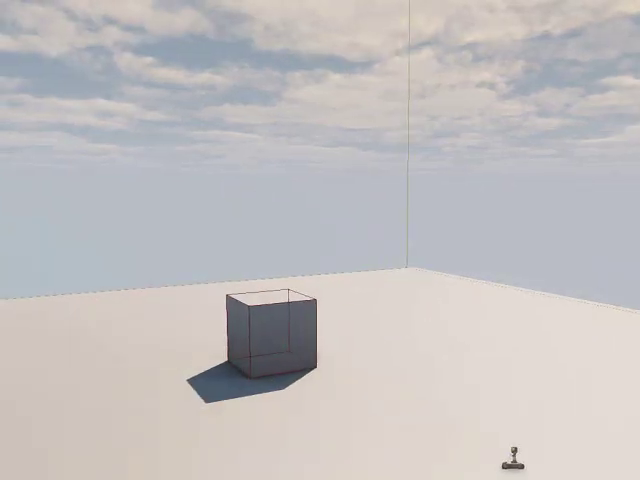
{"action": "key", "text": "alt+2"}
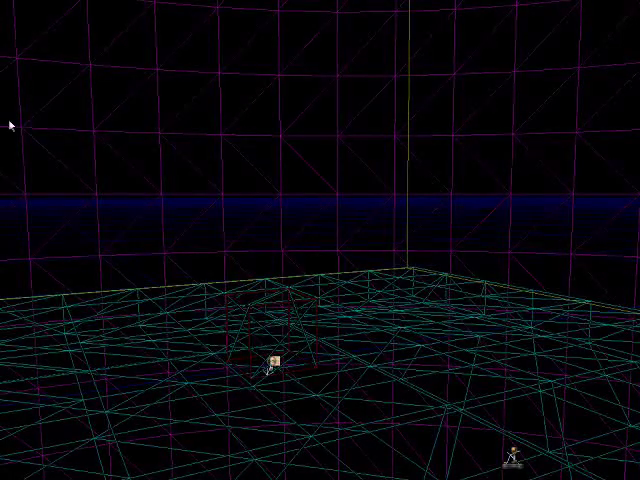
{"action": "key", "text": "alt+1"}
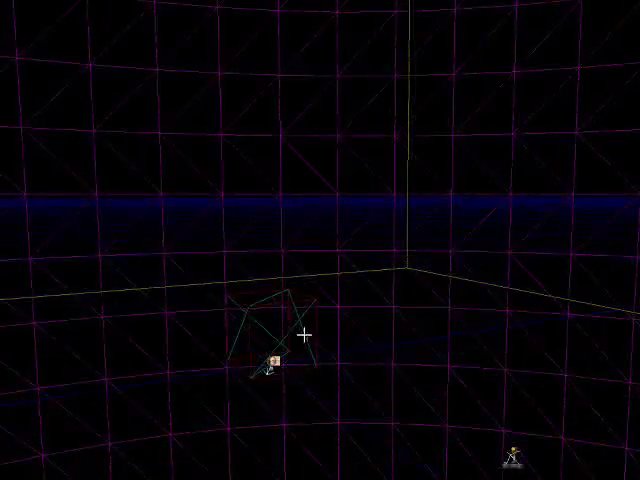
{"action": "left_click", "coordinate": [303, 335]}
{"action": "key", "text": "Delete"}
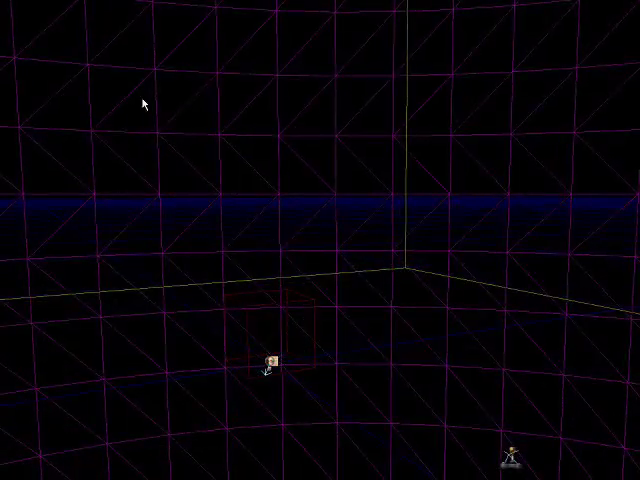
Return to lit rendering and frame the remaining cube outline
{"action": "key", "text": "alt+4"}
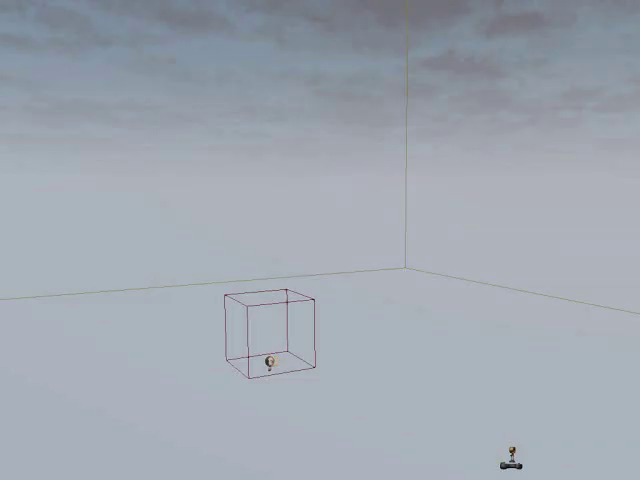
{"action": "right_click_drag", "start_coordinate": [320, 240], "coordinate": [360, 250]}
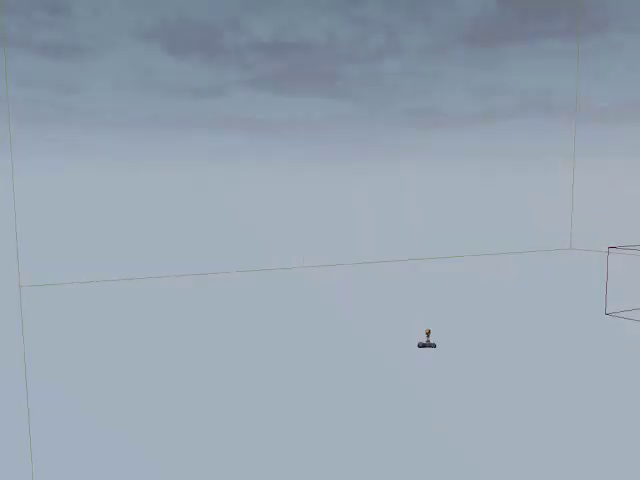
{"action": "right_click_drag", "start_coordinate": [320, 240], "coordinate": [400, 240]}
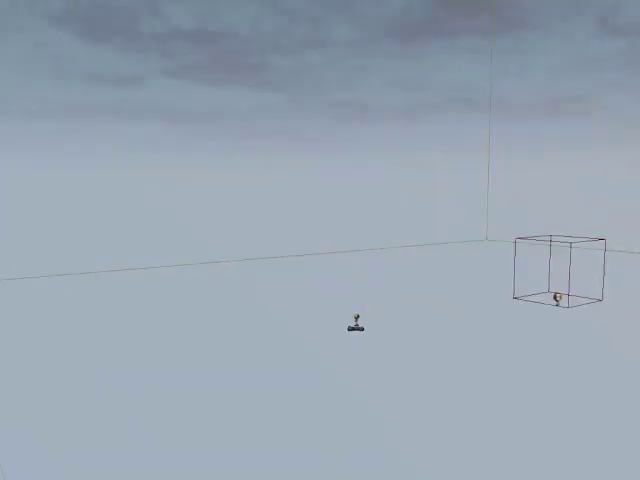
{"action": "mouse_move", "coordinate": [320, 240]}
{"action": "left_mouse_down"}
{"action": "mouse_move", "coordinate": [290, 310]}
{"action": "mouse_move", "coordinate": [290, 300]}
{"action": "left_mouse_up"}
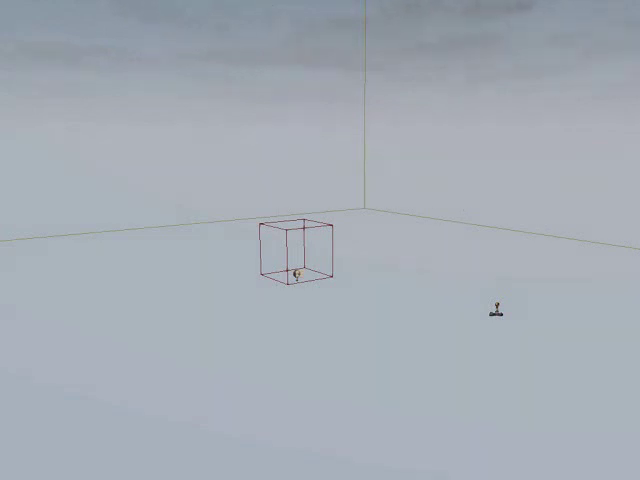
Turn the view around the empty level and dock the Landscape Edit panel over it
{"action": "left_click_drag", "start_coordinate": [320, 240], "coordinate": [180, 255]}
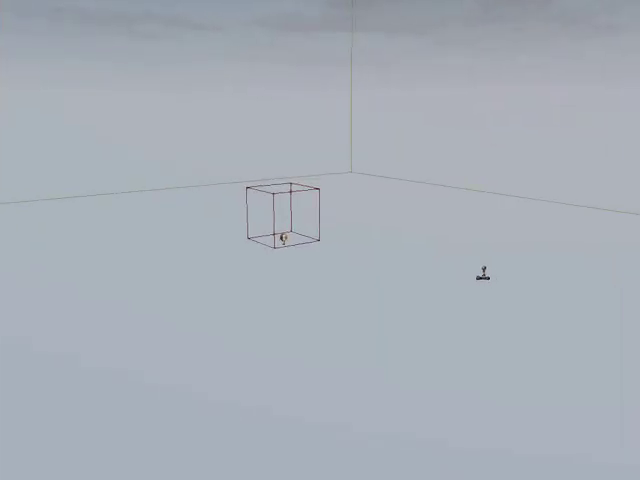
{"action": "left_click_drag", "start_coordinate": [621, 121], "coordinate": [518, 78]}
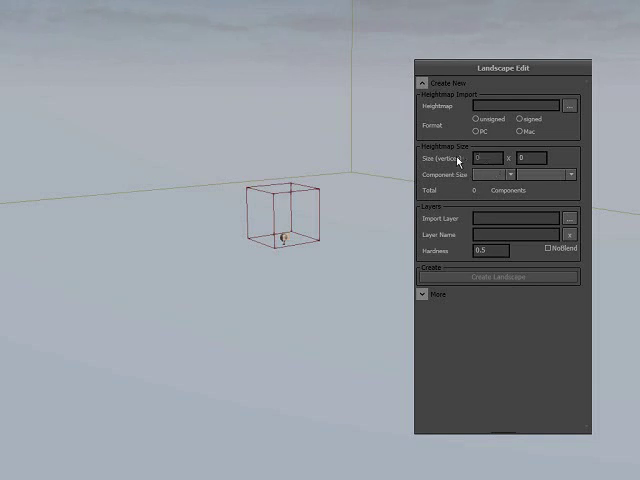
Create a 128 x 128 vertex landscape from the Landscape Edit panel
{"action": "left_click", "coordinate": [497, 158]}
{"action": "type", "text": "128"}
{"action": "key", "text": "Return"}
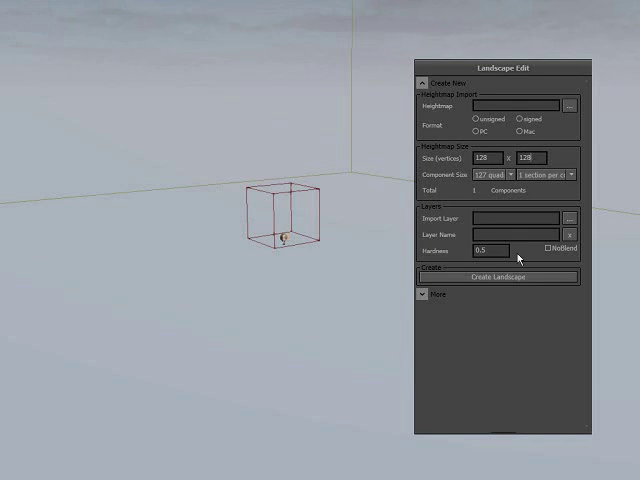
{"action": "left_click", "coordinate": [513, 284]}
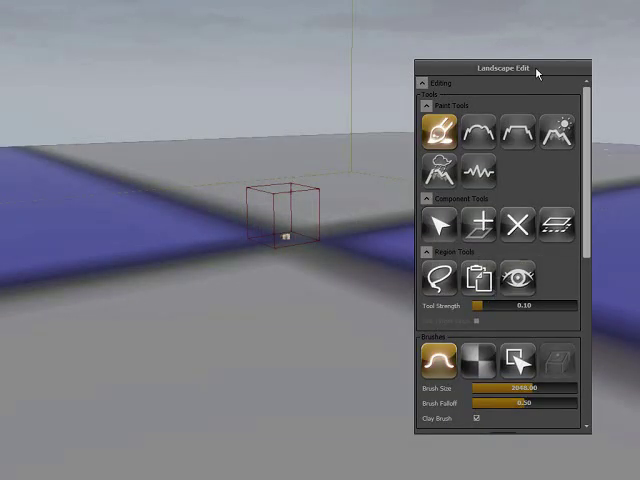
Fly over the new flat landscape and walk across it in a Play In Editor test
{"action": "left_click_drag", "start_coordinate": [544, 67], "coordinate": [563, 65]}
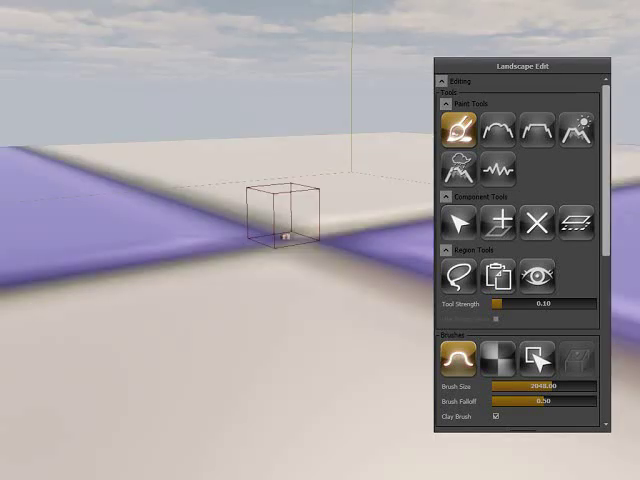
{"action": "mouse_move", "coordinate": [200, 300]}
{"action": "right_mouse_down"}
{"action": "mouse_move", "coordinate": [230, 280]}
{"action": "mouse_move", "coordinate": [240, 260]}
{"action": "right_mouse_up"}
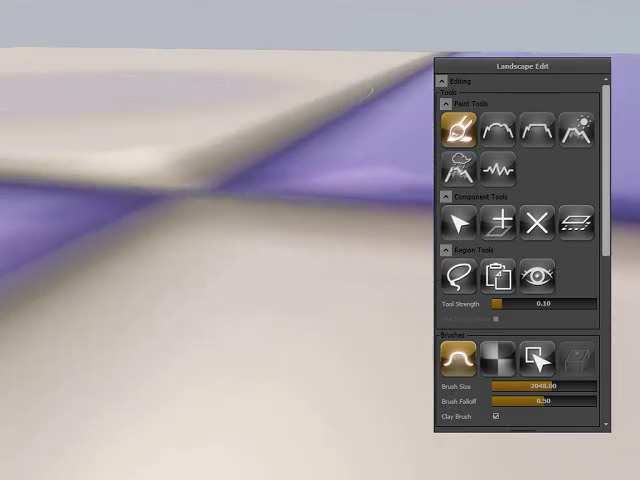
{"action": "key", "text": "F8"}
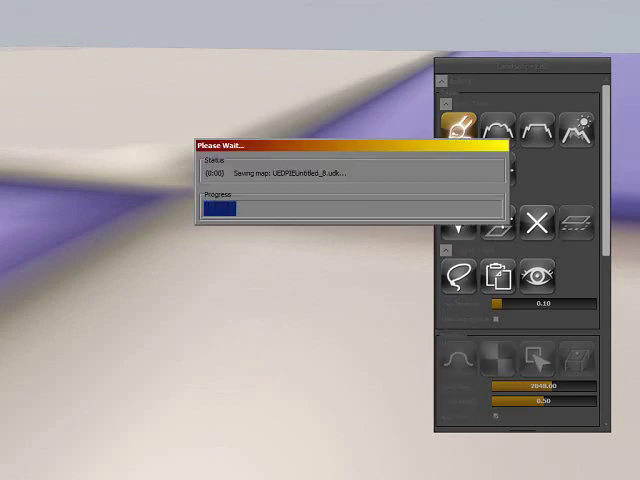
{"action": "key", "text": "w"}
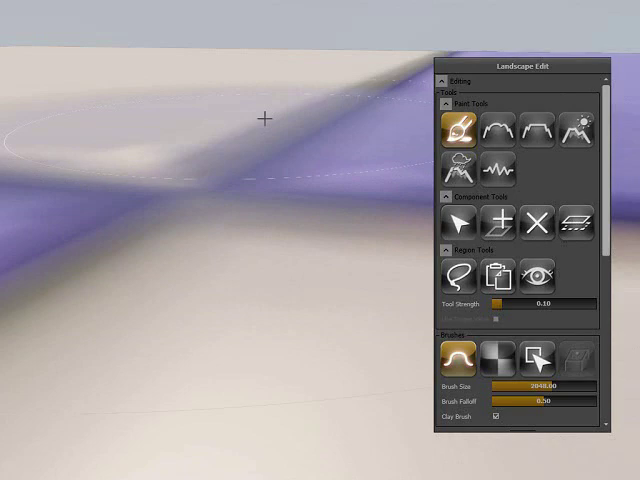
Show the flat landscape as a wireframe grid and change the viewing angle
{"action": "right_click_drag", "start_coordinate": [265, 114], "coordinate": [266, 109]}
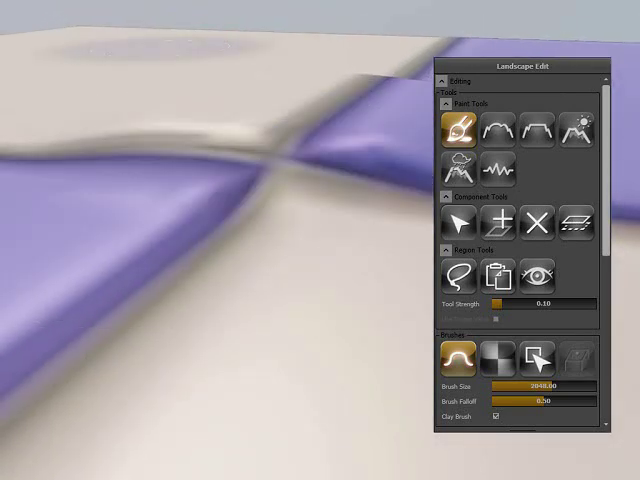
{"action": "key", "text": "alt+2"}
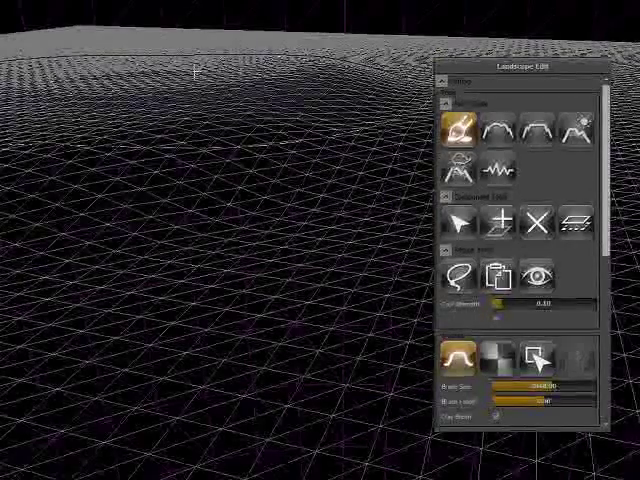
{"action": "right_click_drag", "start_coordinate": [193, 64], "coordinate": [631, 97]}
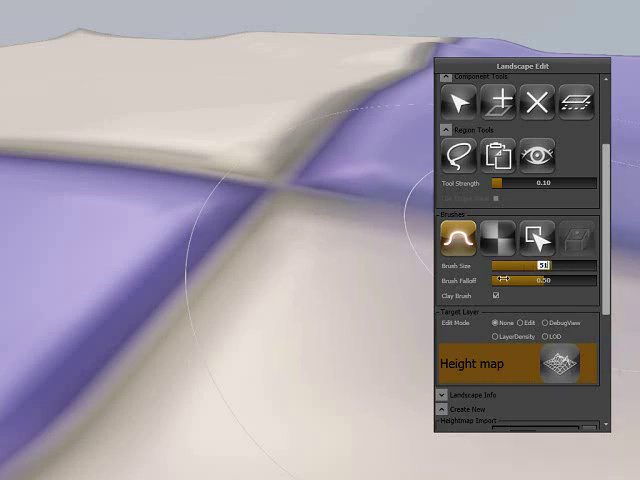
{"action": "type", "text": "2"}
Set brush size 512 and strength 0.55, raising the central ridge crossing
{"action": "key", "text": "Return"}
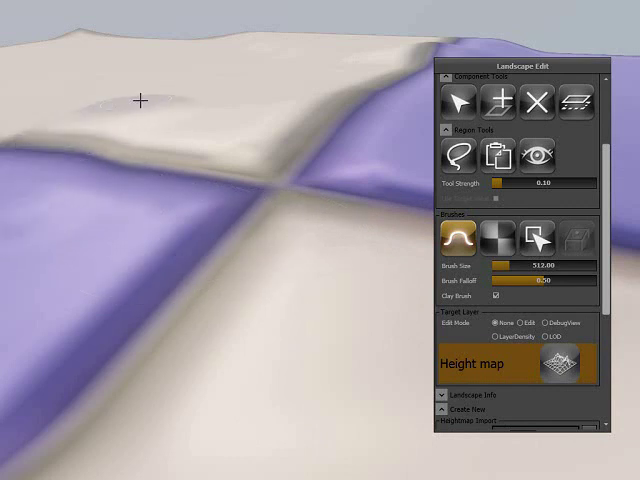
{"action": "left_click_drag", "start_coordinate": [246, 200], "coordinate": [261, 243]}
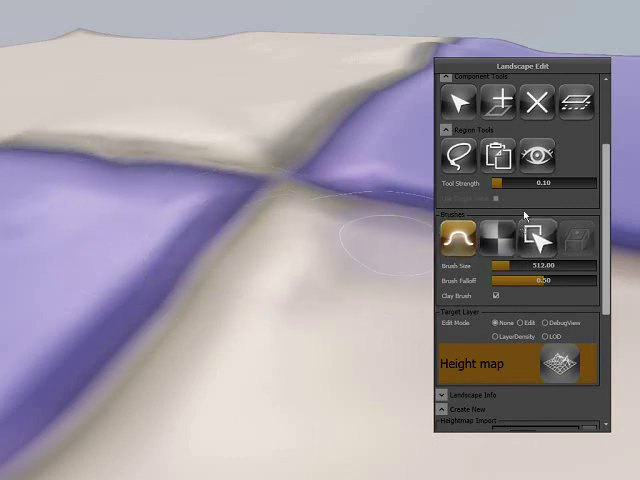
{"action": "left_click_drag", "start_coordinate": [537, 183], "coordinate": [533, 207]}
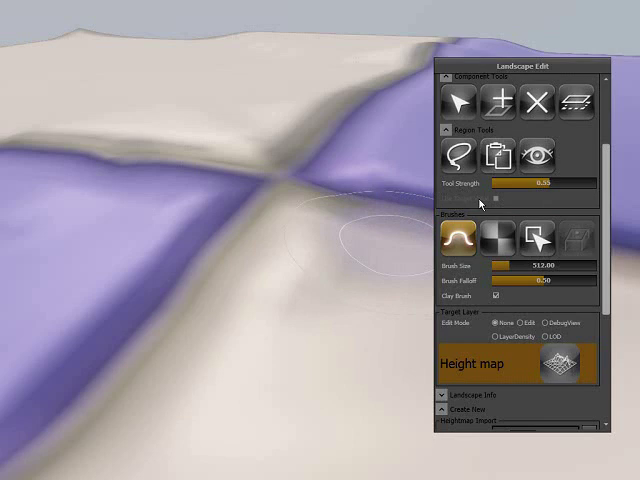
Sculpt a large raised mound toward the upper left and carve wavy grooves
{"action": "left_click_drag", "start_coordinate": [330, 220], "coordinate": [40, 90]}
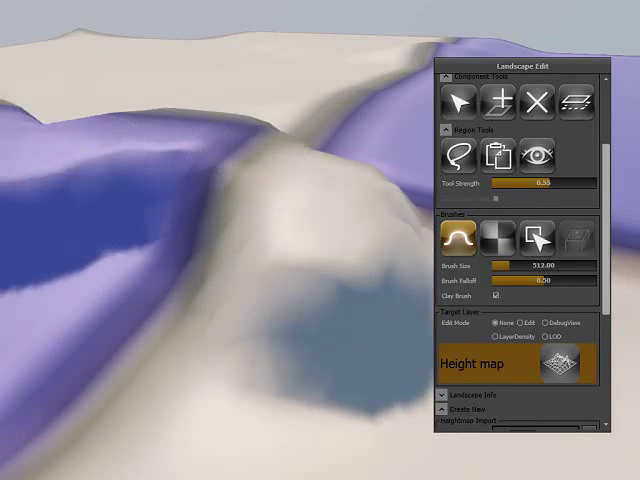
{"action": "mouse_move", "coordinate": [50, 68]}
{"action": "right_mouse_down"}
{"action": "mouse_move", "coordinate": [41, 114]}
{"action": "mouse_move", "coordinate": [40, 80]}
{"action": "mouse_move", "coordinate": [175, 145]}
{"action": "mouse_move", "coordinate": [74, 141]}
{"action": "right_mouse_up"}
{"action": "right_click", "coordinate": [41, 114]}
{"action": "mouse_move", "coordinate": [200, 300]}
{"action": "left_mouse_down", "text": "ctrl"}
{"action": "mouse_move", "coordinate": [62, 204]}
{"action": "mouse_move", "coordinate": [79, 297]}
{"action": "mouse_move", "coordinate": [270, 281]}
{"action": "mouse_move", "coordinate": [334, 283]}
{"action": "mouse_move", "coordinate": [316, 218]}
{"action": "mouse_move", "coordinate": [39, 261]}
{"action": "mouse_move", "coordinate": [31, 139]}
{"action": "mouse_move", "coordinate": [103, 270]}
{"action": "left_mouse_up", "text": "ctrl"}
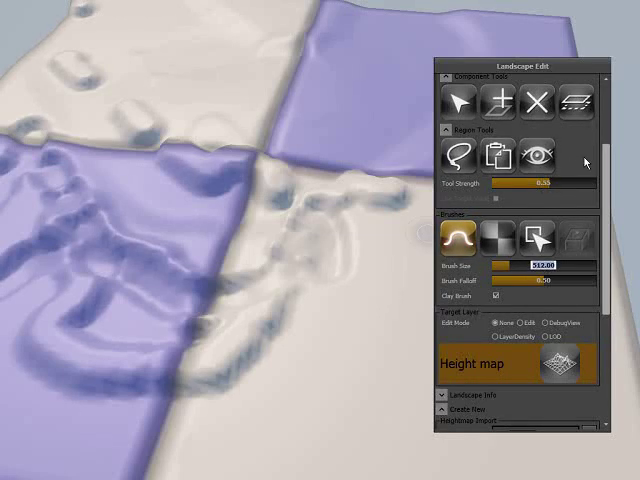
{"action": "left_click_drag", "start_coordinate": [606, 166], "coordinate": [563, 105]}
Smooth the lower-centre bumps at brush size 1024, then flatten the left purple tile's ridges
{"action": "left_click", "coordinate": [498, 128]}
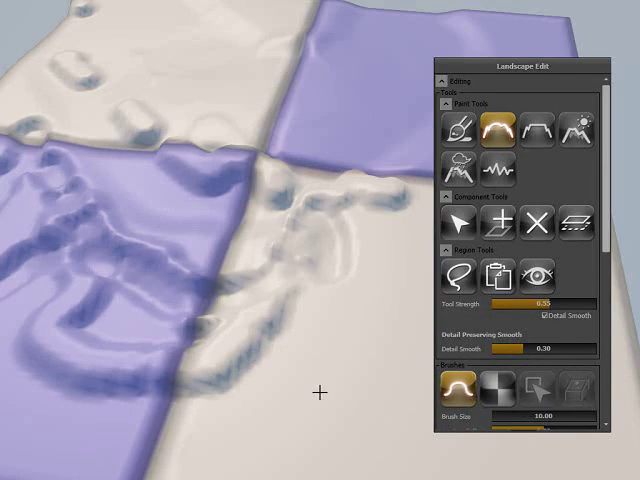
{"action": "type", "text": "1024"}
{"action": "key", "text": "Return"}
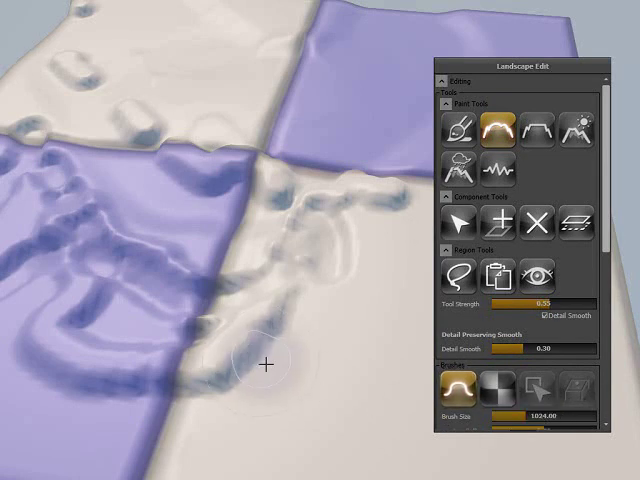
{"action": "mouse_move", "coordinate": [266, 364]}
{"action": "left_mouse_down"}
{"action": "mouse_move", "coordinate": [222, 350]}
{"action": "mouse_move", "coordinate": [263, 317]}
{"action": "mouse_move", "coordinate": [288, 226]}
{"action": "left_mouse_up"}
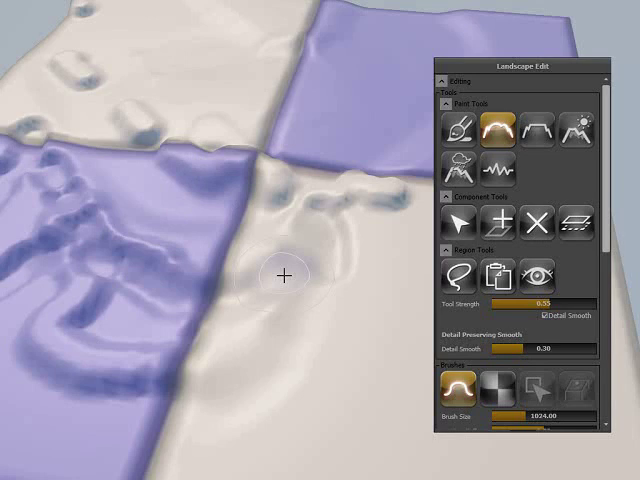
{"action": "left_click", "coordinate": [538, 132]}
{"action": "mouse_move", "coordinate": [314, 218]}
{"action": "left_mouse_down"}
{"action": "mouse_move", "coordinate": [169, 205]}
{"action": "mouse_move", "coordinate": [440, 278]}
{"action": "left_mouse_up"}
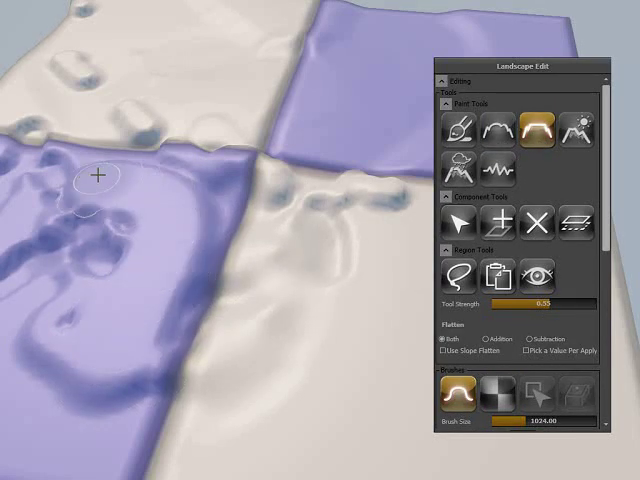
Hydraulically erode the left purple tile and add erosion ripples to the white mound
{"action": "left_click", "coordinate": [578, 134]}
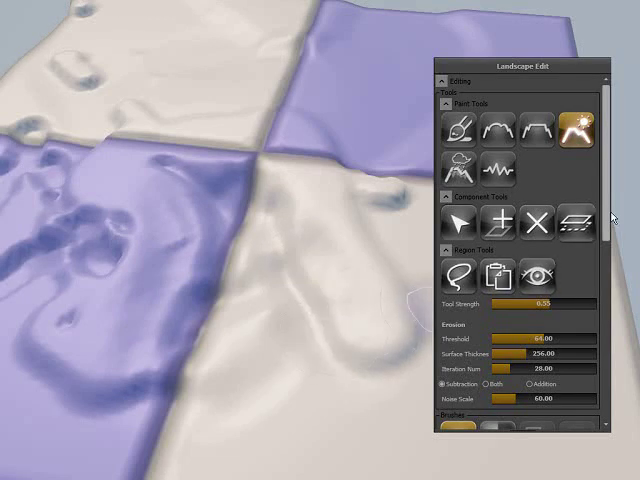
{"action": "mouse_move", "coordinate": [606, 218]}
{"action": "left_mouse_down"}
{"action": "mouse_move", "coordinate": [611, 240]}
{"action": "mouse_move", "coordinate": [612, 180]}
{"action": "left_mouse_up"}
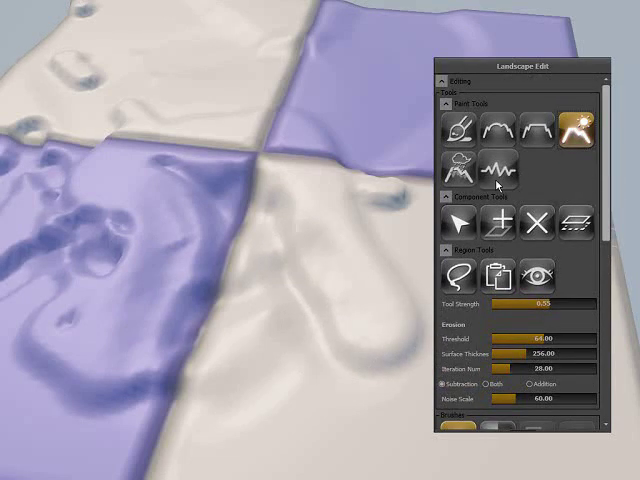
{"action": "left_click", "coordinate": [459, 170]}
{"action": "left_click_drag", "start_coordinate": [117, 386], "coordinate": [165, 172]}
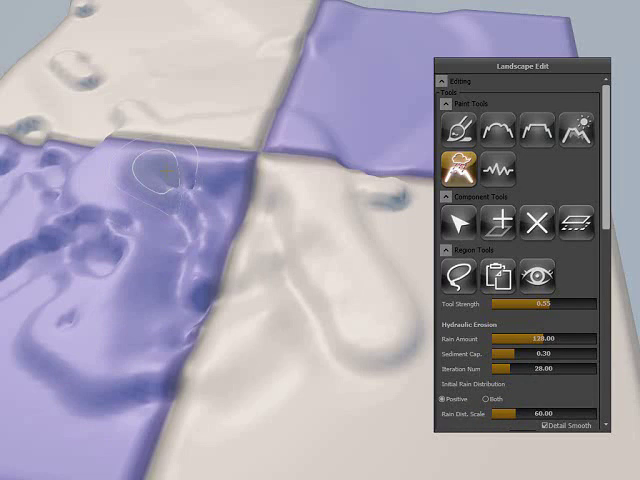
{"action": "left_click_drag", "start_coordinate": [349, 279], "coordinate": [379, 259]}
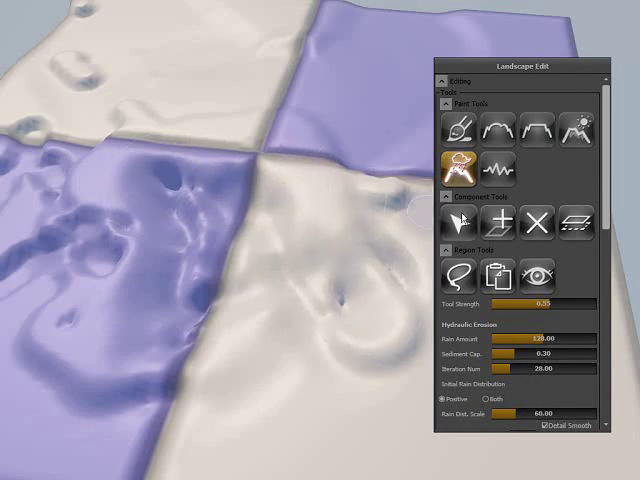
{"action": "left_click", "coordinate": [498, 170]}
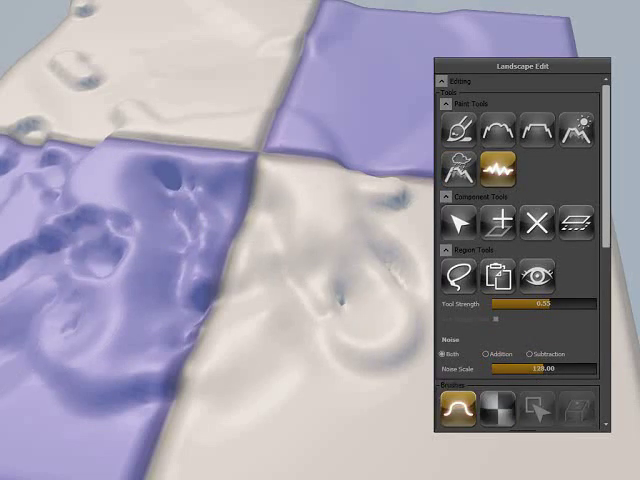
Sculpt bumps across the left purple terrain with the checker alpha brush
{"action": "left_click", "coordinate": [464, 131]}
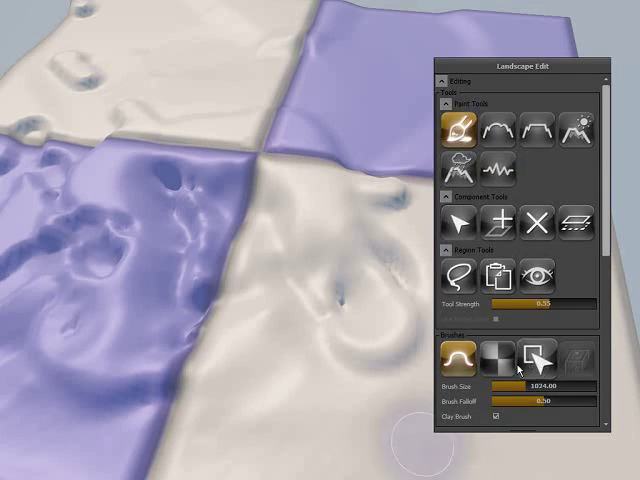
{"action": "left_click", "coordinate": [514, 362]}
{"action": "left_click_drag", "start_coordinate": [609, 217], "coordinate": [611, 295]}
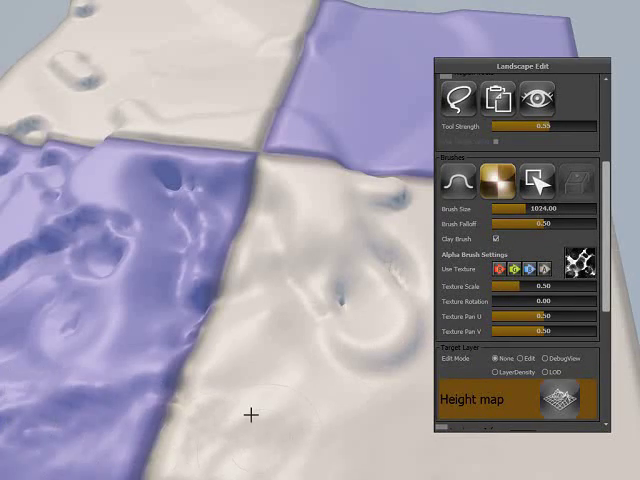
{"action": "left_click_drag", "start_coordinate": [250, 414], "coordinate": [40, 385]}
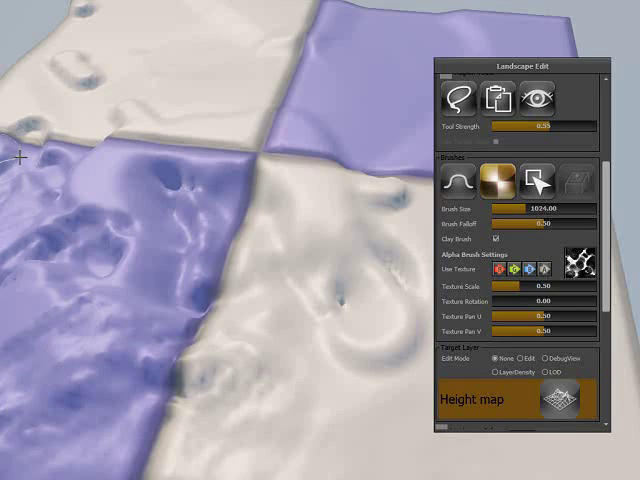
{"action": "left_click_drag", "start_coordinate": [20, 157], "coordinate": [382, 318]}
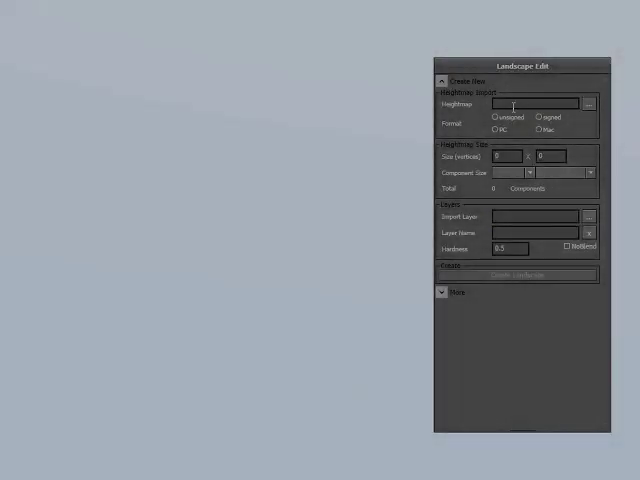
Import the t_height_02.raw heightmap to build the new landscape
{"action": "left_click", "coordinate": [590, 106]}
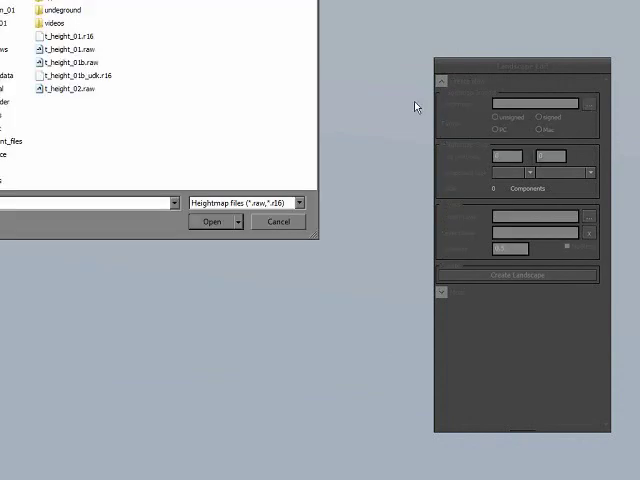
{"action": "left_click", "coordinate": [45, 62]}
{"action": "left_click", "coordinate": [216, 224]}
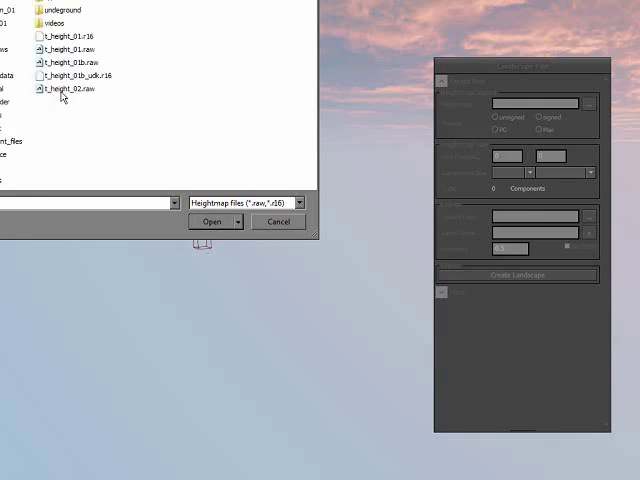
{"action": "double_click", "coordinate": [61, 91]}
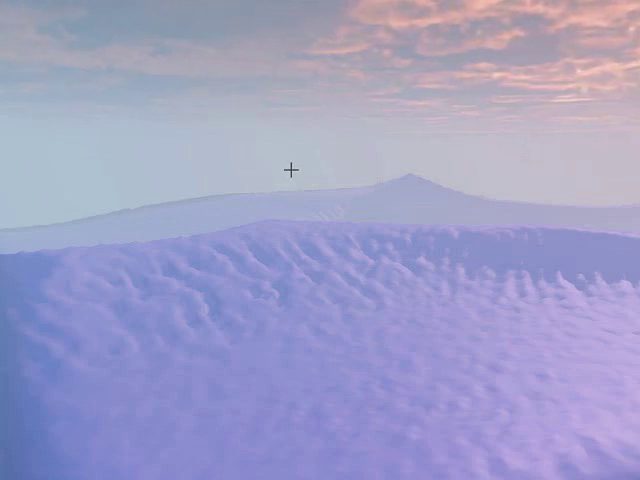
Assign a landscape material to Landscape_3 in its Properties window and close it
{"action": "double_click", "coordinate": [81, 329]}
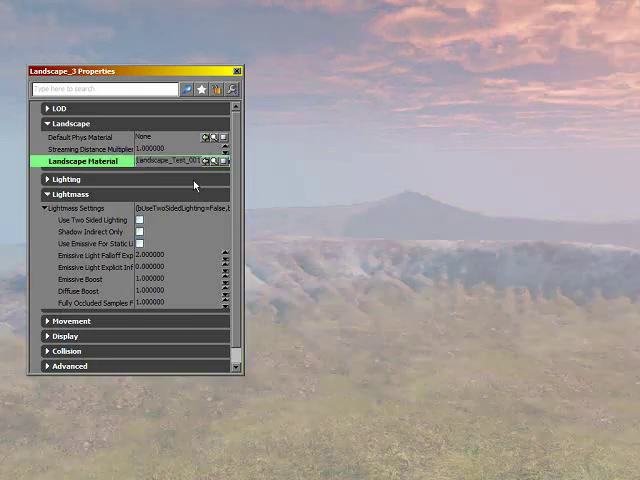
{"action": "left_click", "coordinate": [237, 72]}
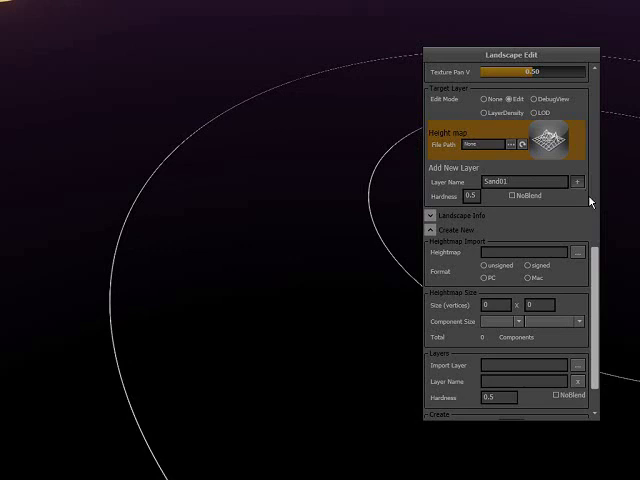
{"action": "type", "text": "Stone"}
Add the Sand01, Stone01 and Grass01 paint layers to the landscape
{"action": "key", "text": "Return"}
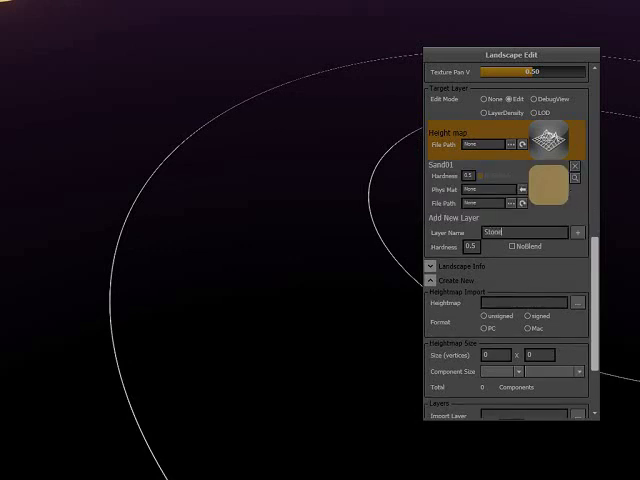
{"action": "type", "text": "01"}
{"action": "left_click", "coordinate": [576, 234]}
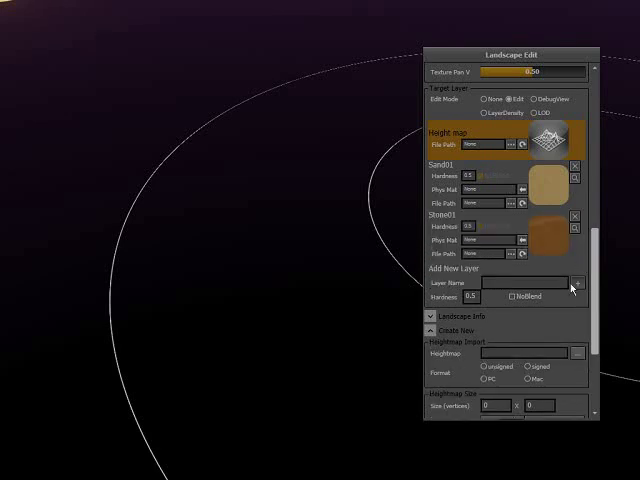
{"action": "type", "text": "Grass01"}
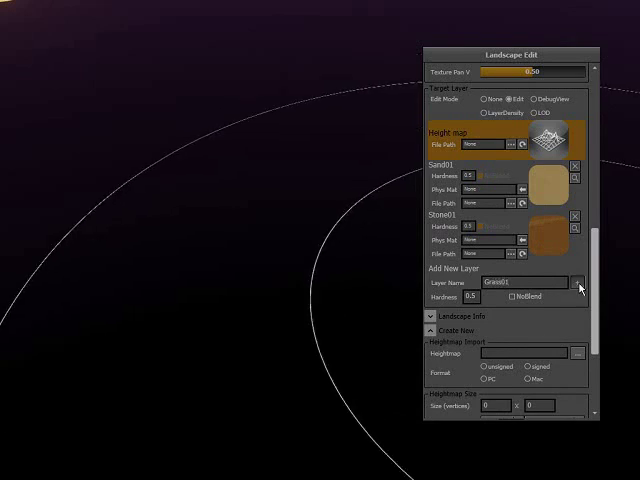
{"action": "left_click", "coordinate": [578, 285]}
{"action": "left_click", "coordinate": [531, 203]}
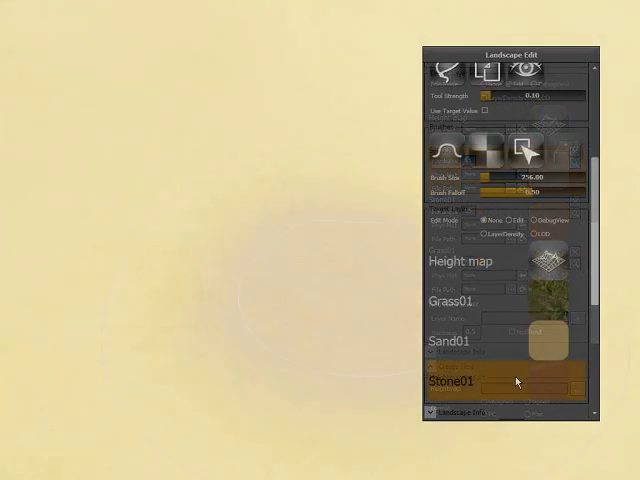
Paint Stone01 strokes across the upper terrain, then Grass01 patches on the left and centre
{"action": "mouse_move", "coordinate": [269, 240]}
{"action": "left_mouse_down"}
{"action": "mouse_move", "coordinate": [38, 122]}
{"action": "mouse_move", "coordinate": [93, 91]}
{"action": "mouse_move", "coordinate": [286, 170]}
{"action": "mouse_move", "coordinate": [566, 183]}
{"action": "left_mouse_up"}
{"action": "scroll", "coordinate": [161, 206], "scroll_direction": "down", "scroll_amount": 3}
{"action": "scroll", "coordinate": [150, 179], "scroll_direction": "down", "scroll_amount": 3}
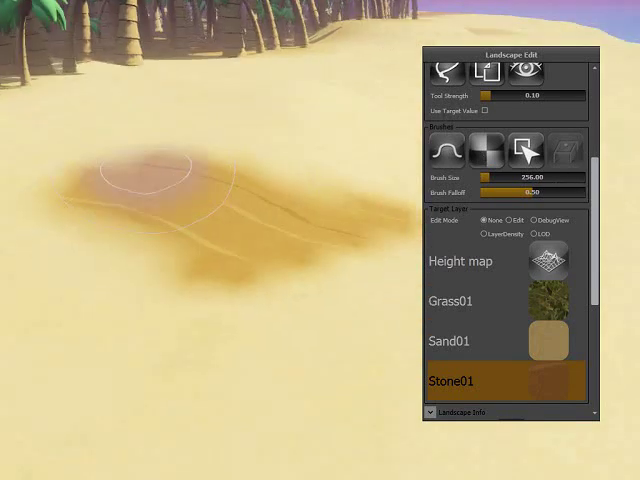
{"action": "scroll", "coordinate": [143, 171], "scroll_direction": "down", "scroll_amount": 2}
{"action": "mouse_move", "coordinate": [450, 247]}
{"action": "left_mouse_down"}
{"action": "mouse_move", "coordinate": [316, 234]}
{"action": "mouse_move", "coordinate": [373, 243]}
{"action": "mouse_move", "coordinate": [93, 225]}
{"action": "mouse_move", "coordinate": [3, 226]}
{"action": "mouse_move", "coordinate": [270, 320]}
{"action": "mouse_move", "coordinate": [57, 286]}
{"action": "mouse_move", "coordinate": [5, 290]}
{"action": "mouse_move", "coordinate": [296, 210]}
{"action": "mouse_move", "coordinate": [414, 157]}
{"action": "mouse_move", "coordinate": [339, 167]}
{"action": "mouse_move", "coordinate": [309, 181]}
{"action": "mouse_move", "coordinate": [303, 104]}
{"action": "mouse_move", "coordinate": [291, 83]}
{"action": "mouse_move", "coordinate": [274, 73]}
{"action": "mouse_move", "coordinate": [278, 160]}
{"action": "left_mouse_up"}
{"action": "left_click", "coordinate": [531, 303]}
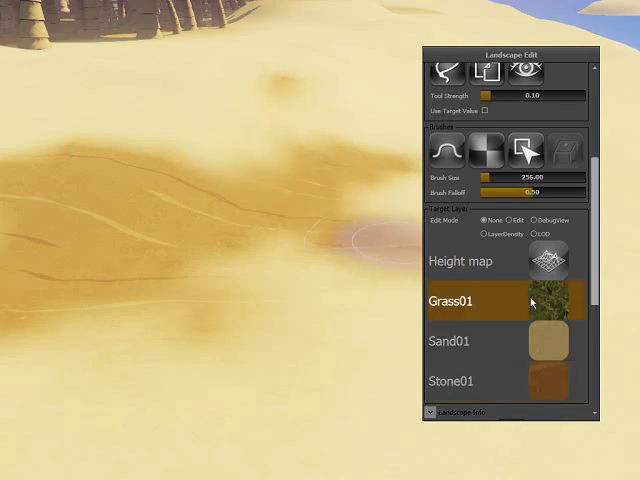
{"action": "mouse_move", "coordinate": [187, 240]}
{"action": "left_mouse_down"}
{"action": "mouse_move", "coordinate": [123, 274]}
{"action": "mouse_move", "coordinate": [173, 177]}
{"action": "mouse_move", "coordinate": [47, 167]}
{"action": "left_mouse_up"}
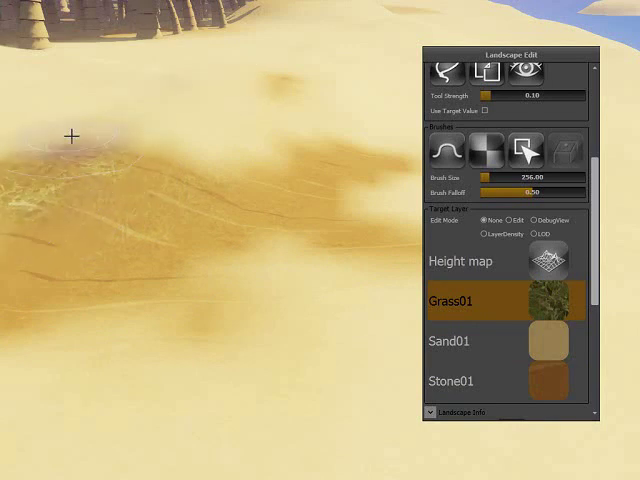
{"action": "mouse_move", "coordinate": [156, 95]}
{"action": "left_mouse_down"}
{"action": "mouse_move", "coordinate": [74, 161]}
{"action": "mouse_move", "coordinate": [86, 139]}
{"action": "left_mouse_up"}
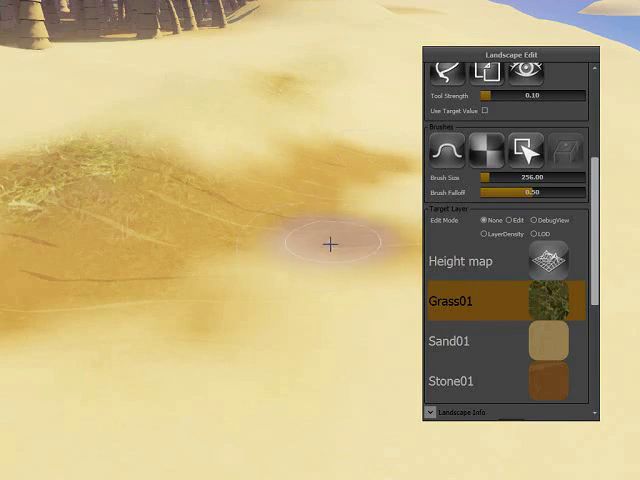
{"action": "mouse_move", "coordinate": [334, 266]}
{"action": "left_mouse_down"}
{"action": "mouse_move", "coordinate": [423, 217]}
{"action": "mouse_move", "coordinate": [422, 192]}
{"action": "left_mouse_up"}
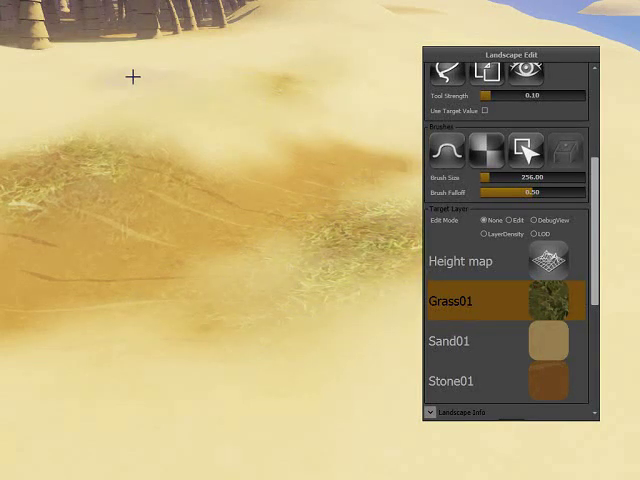